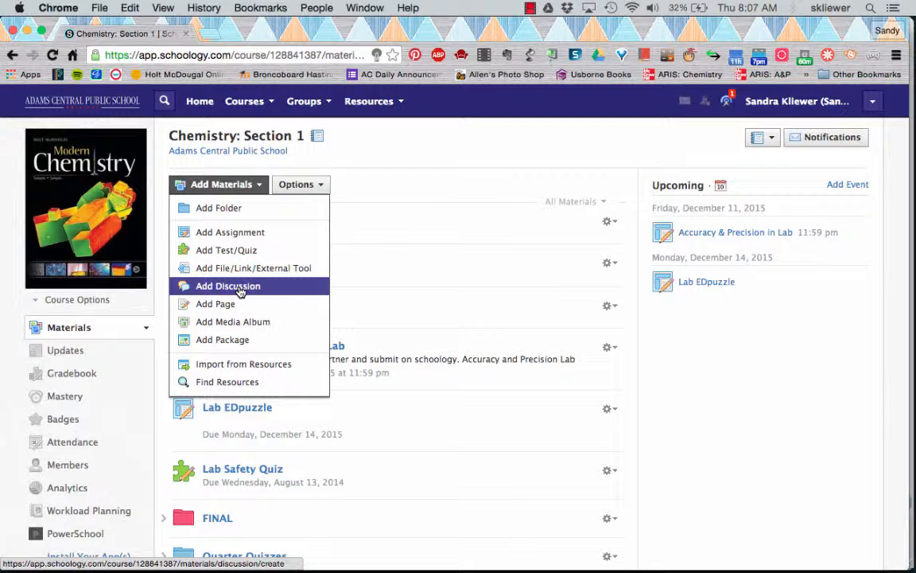
- Open the add-material options at the slot between Lab Safety Quiz and the FINAL folder
click(394, 170)
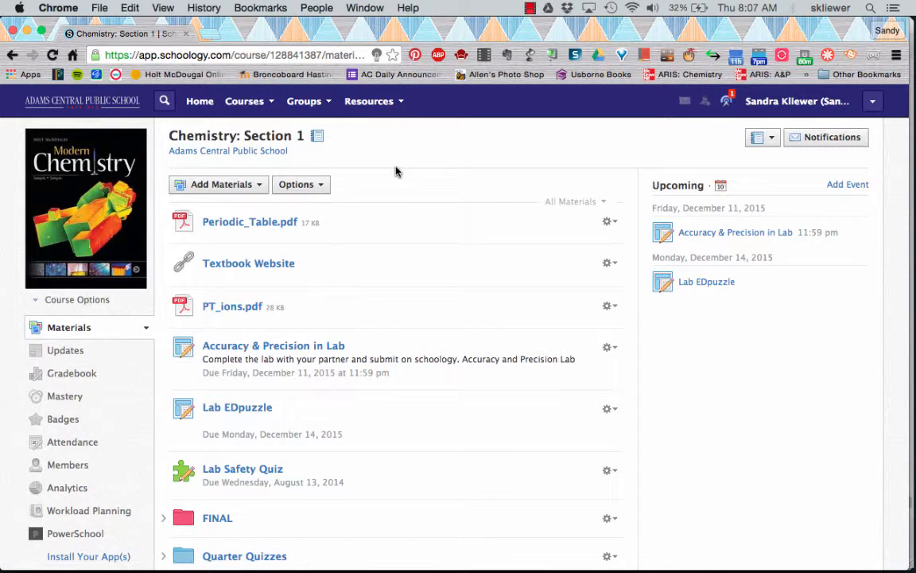
scroll(248, 332, down, 10)
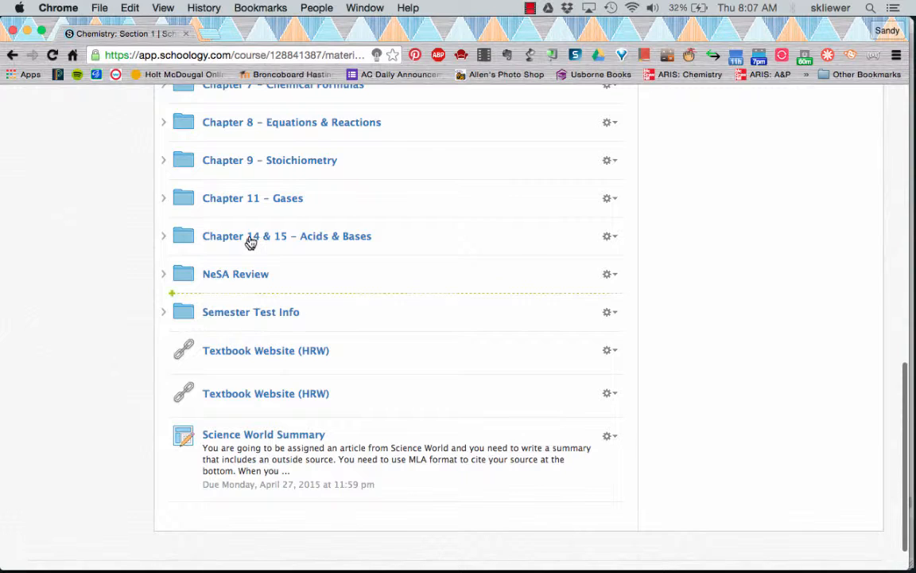
scroll(249, 241, up, 7)
scroll(249, 241, up, 1)
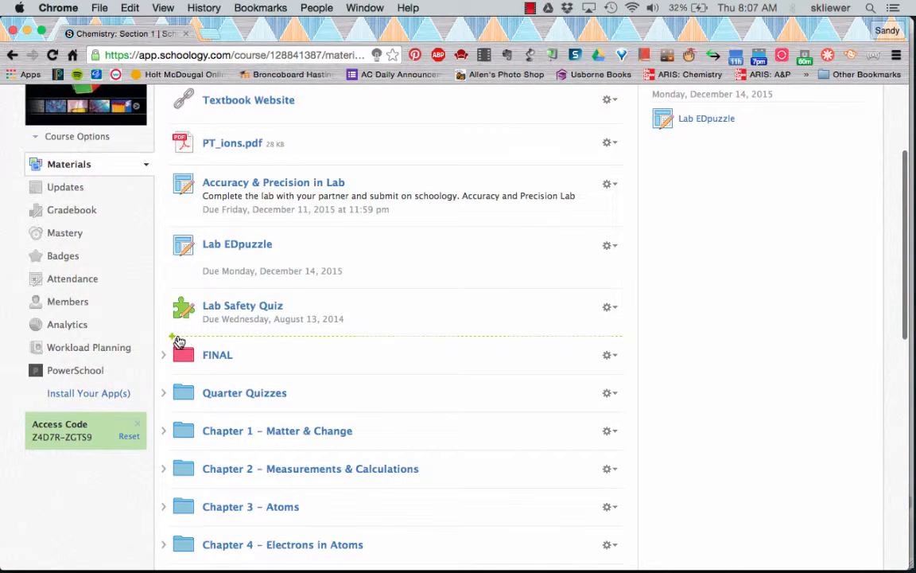
mouse_move(246, 341)
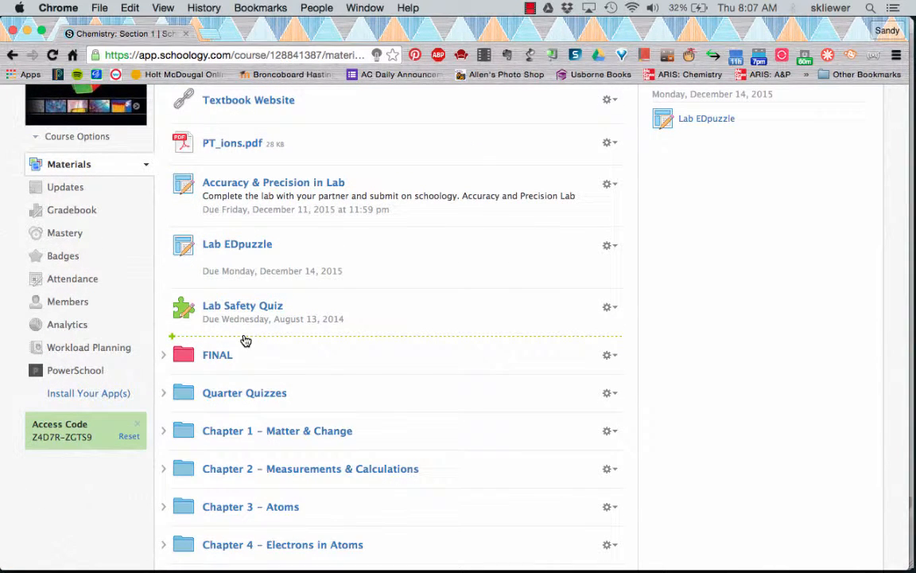
click(246, 341)
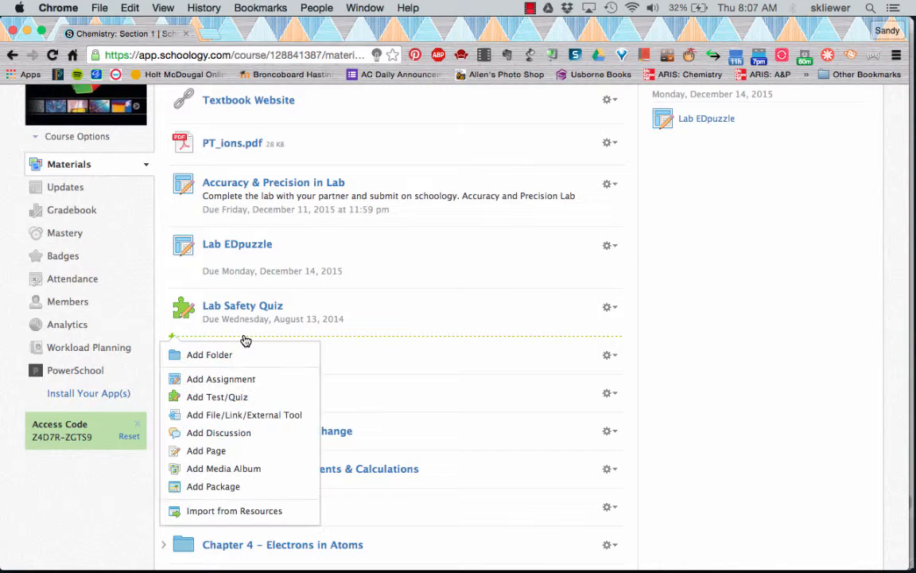
- Start a new discussion titled 'Science Fair Discussion'
click(227, 440)
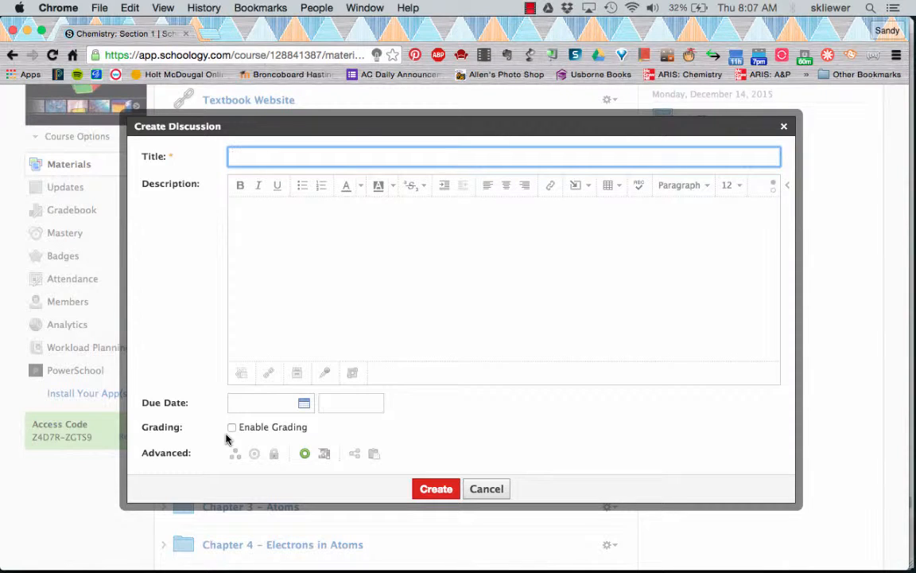
text(Science Fair Discussion)
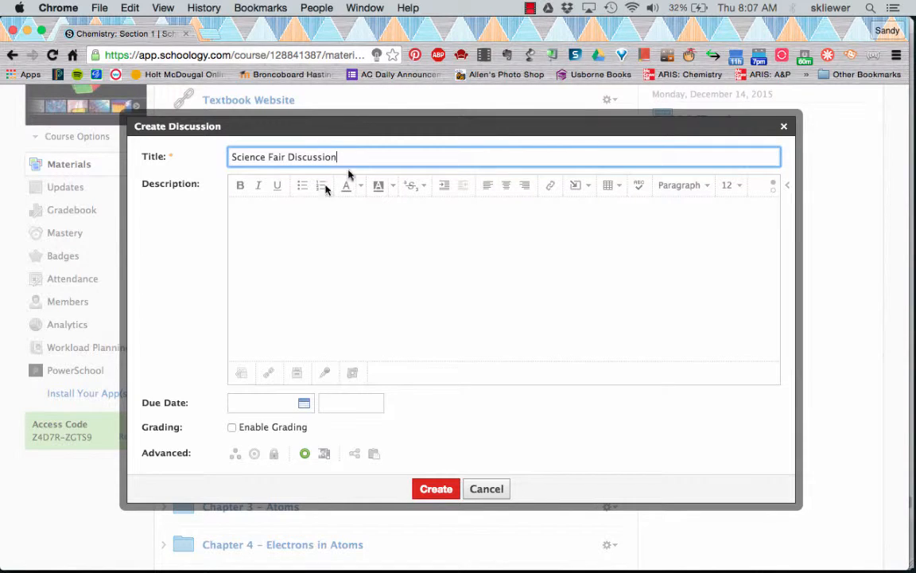
click(345, 274)
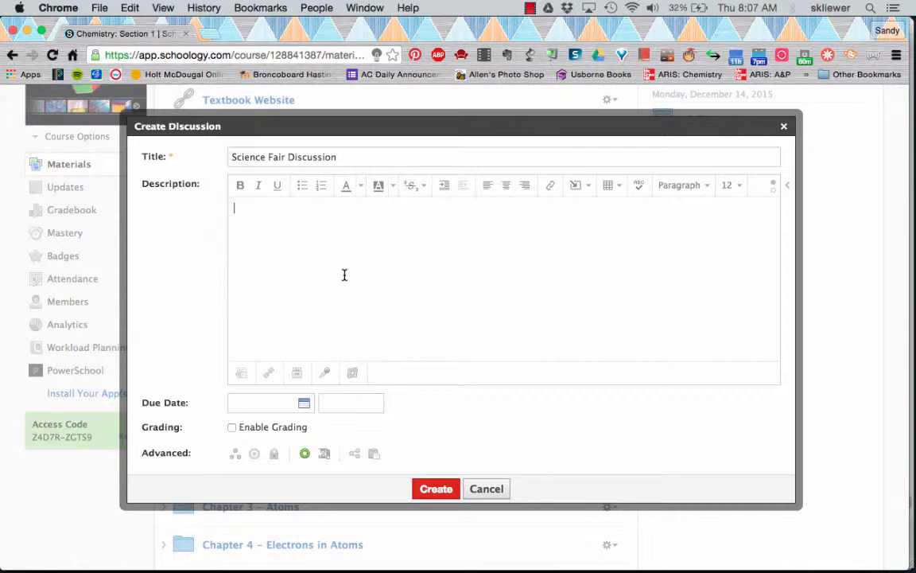
- Check the description editor's insert list and HTML view, returning to an empty visual description
click(579, 188)
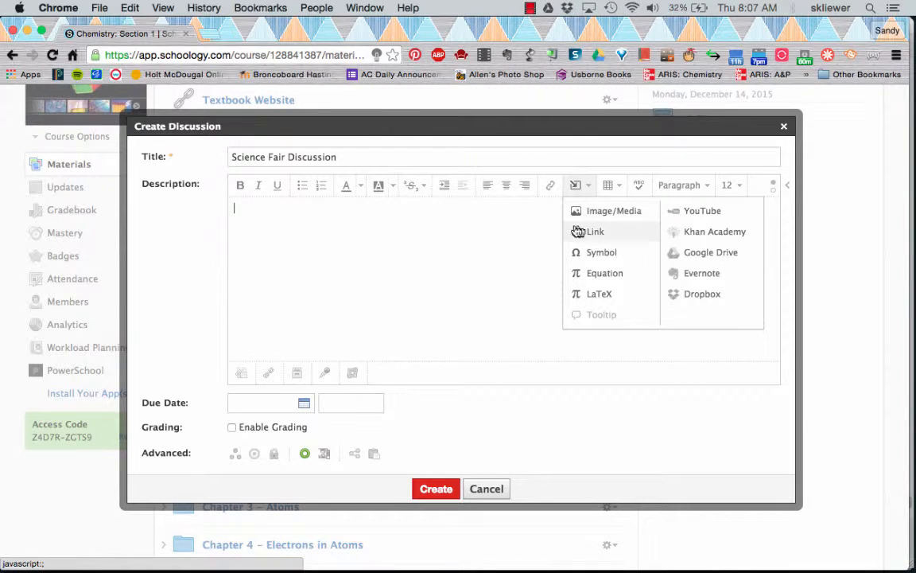
click(531, 268)
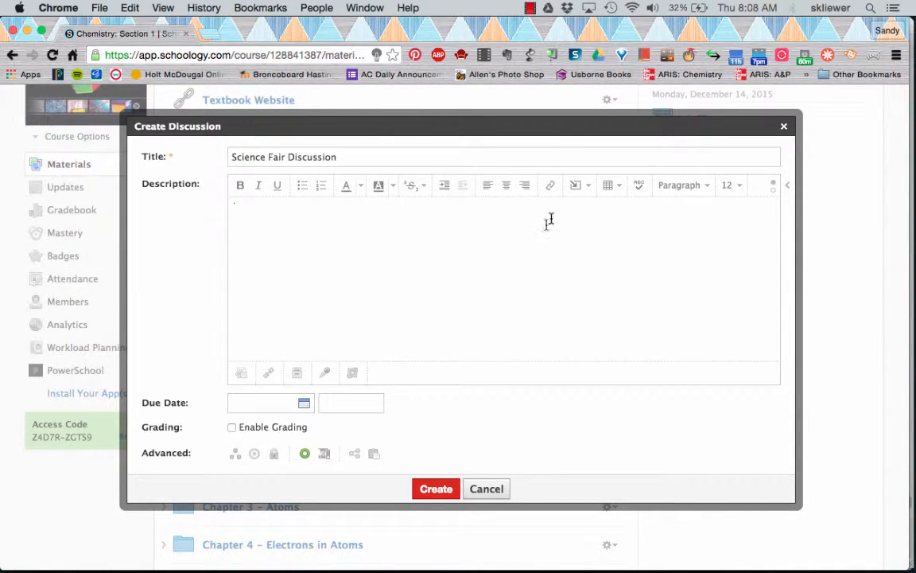
click(774, 194)
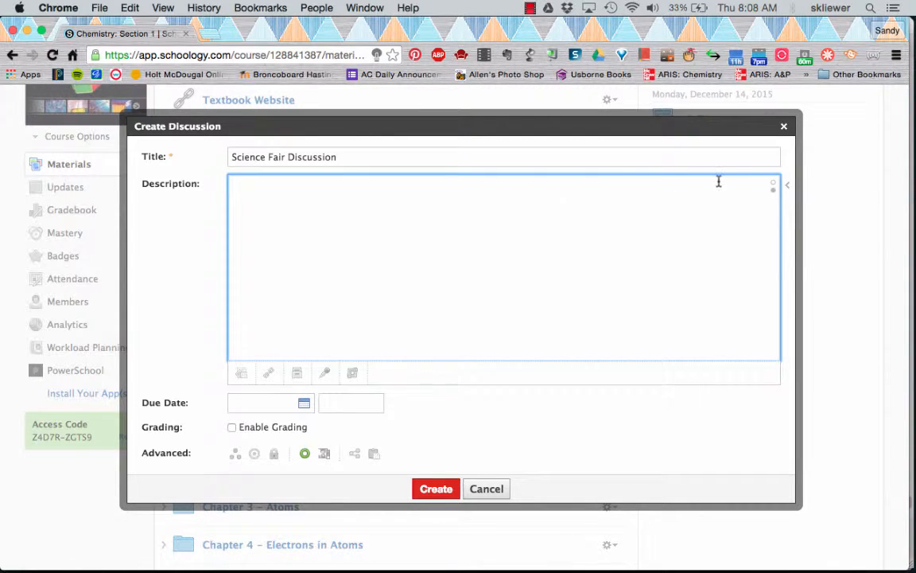
click(775, 185)
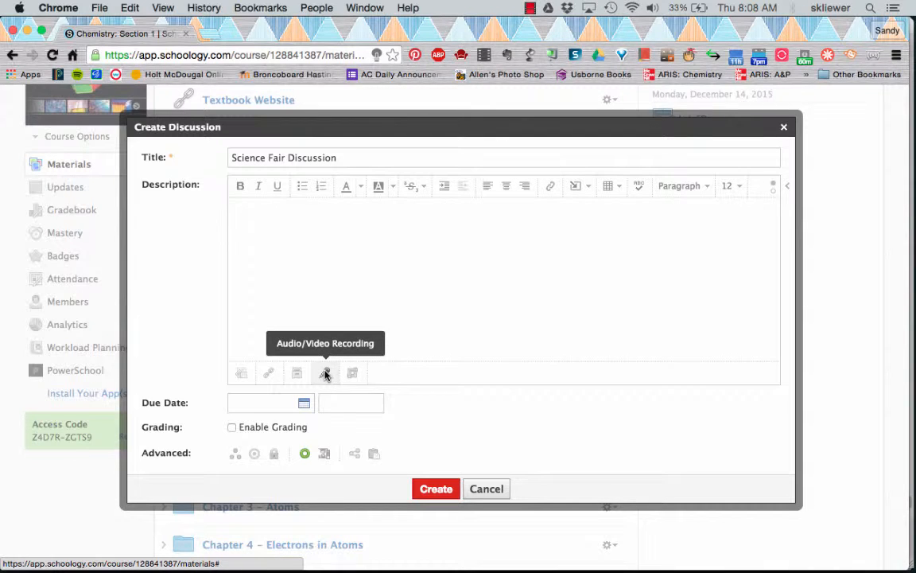
click(312, 213)
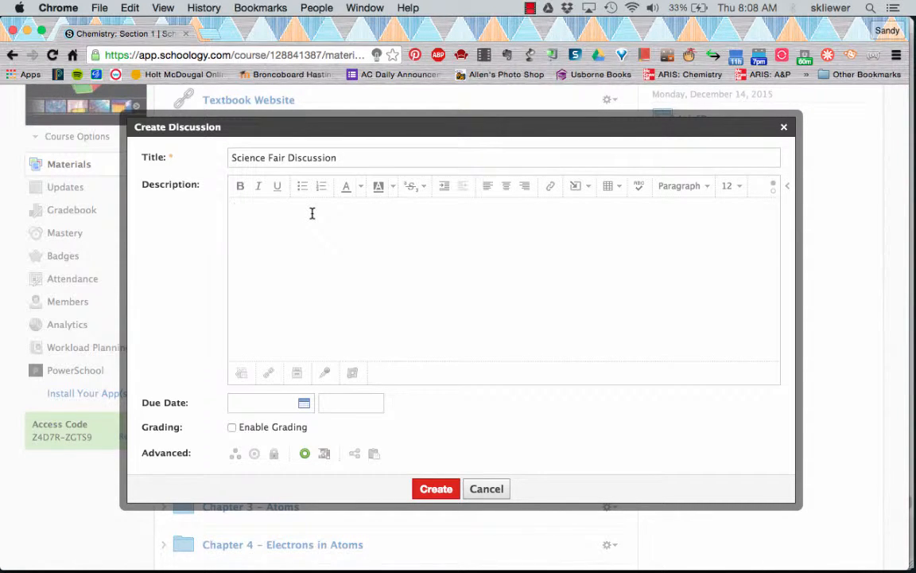
- Enter the description 'Post some links on good ideas for a science fair project.' and begin assigning an individual member
text(Post some links on good ideas for a scienc)
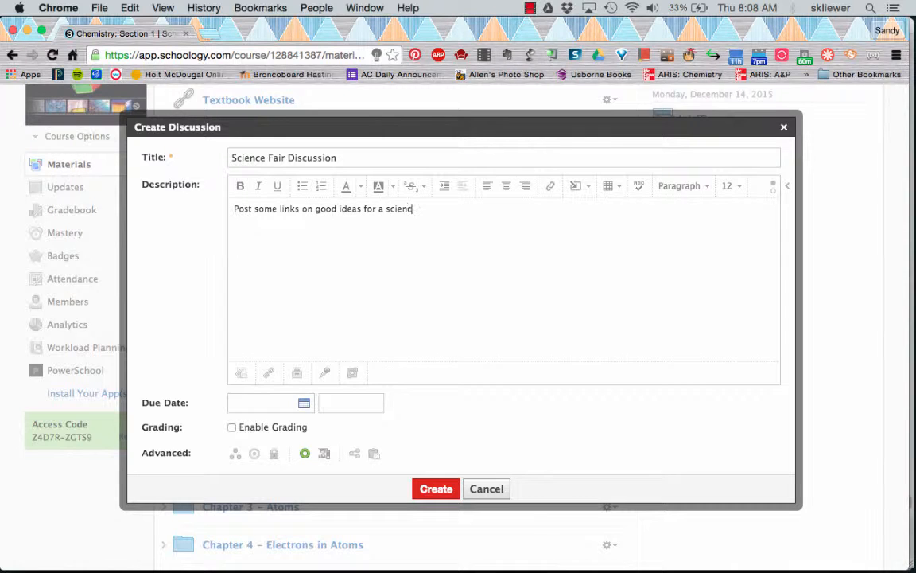
text(e fair project.)
click(234, 459)
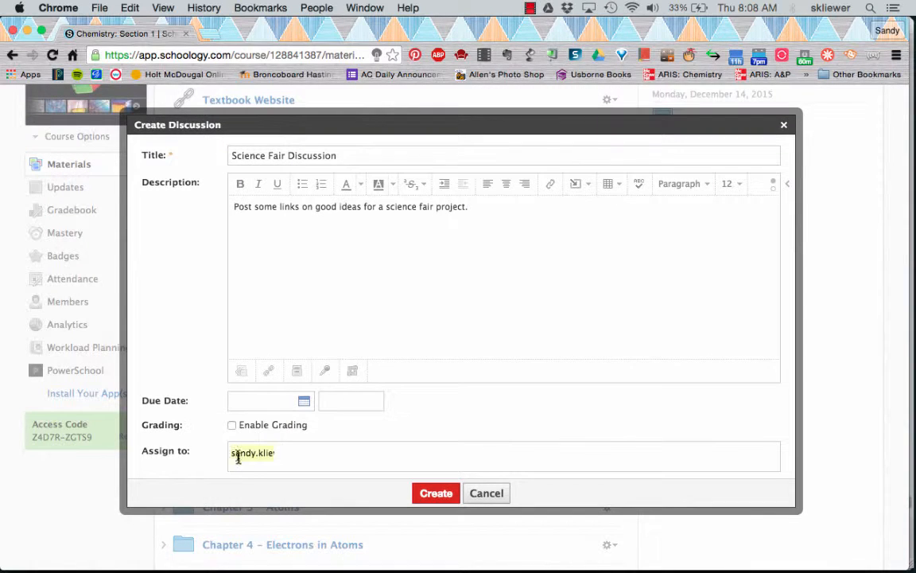
click(277, 464)
double_click(278, 456)
triple_click(252, 458)
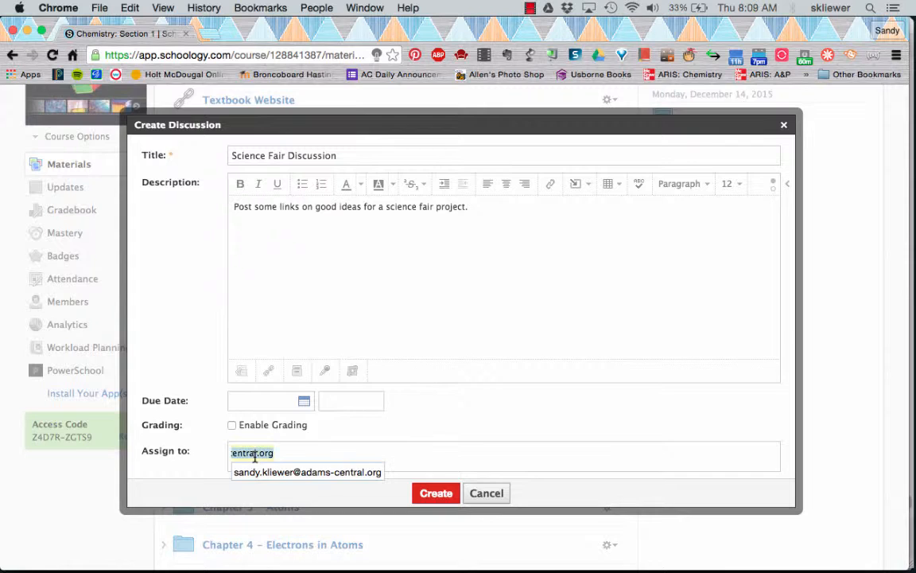
- Keep the discussion visible to students and require posting before other responses are revealed
scroll(215, 390, down, 4)
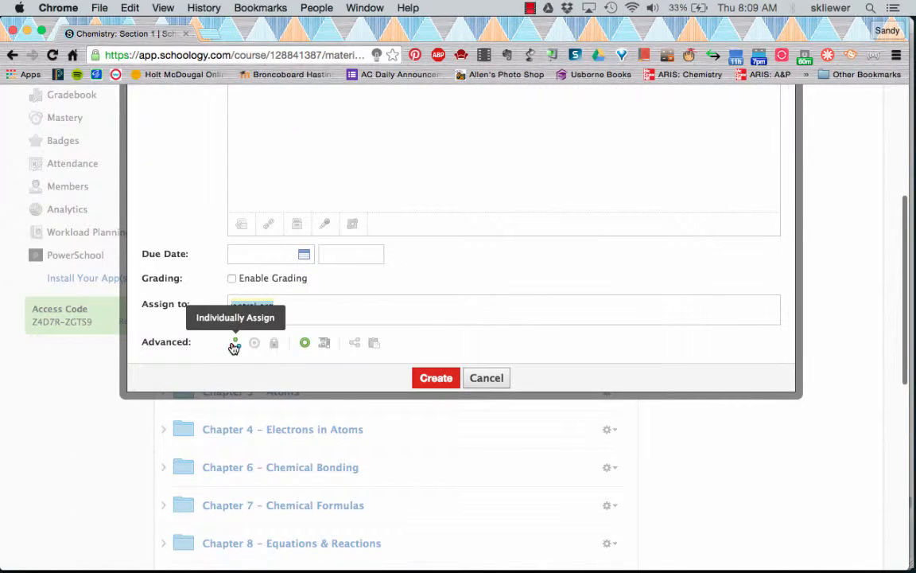
scroll(169, 266, up, 3)
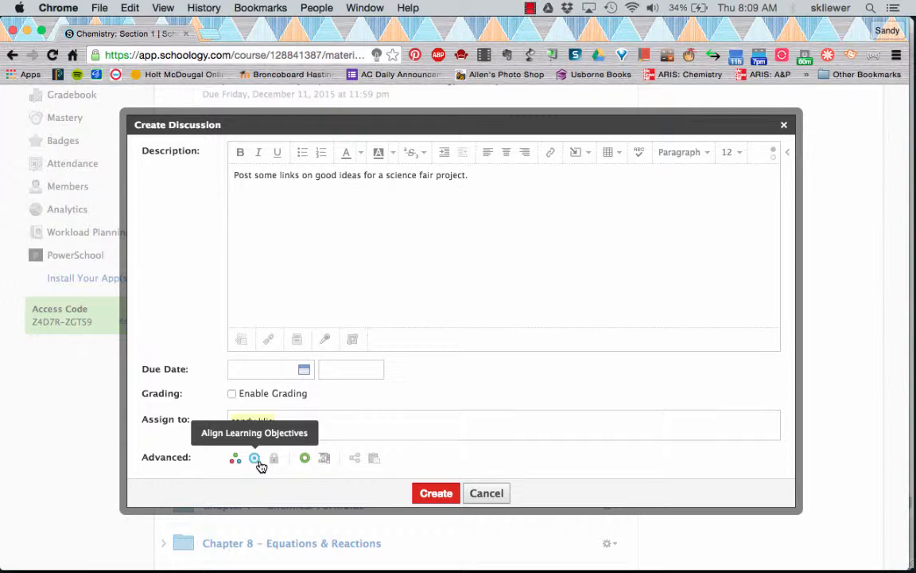
click(307, 460)
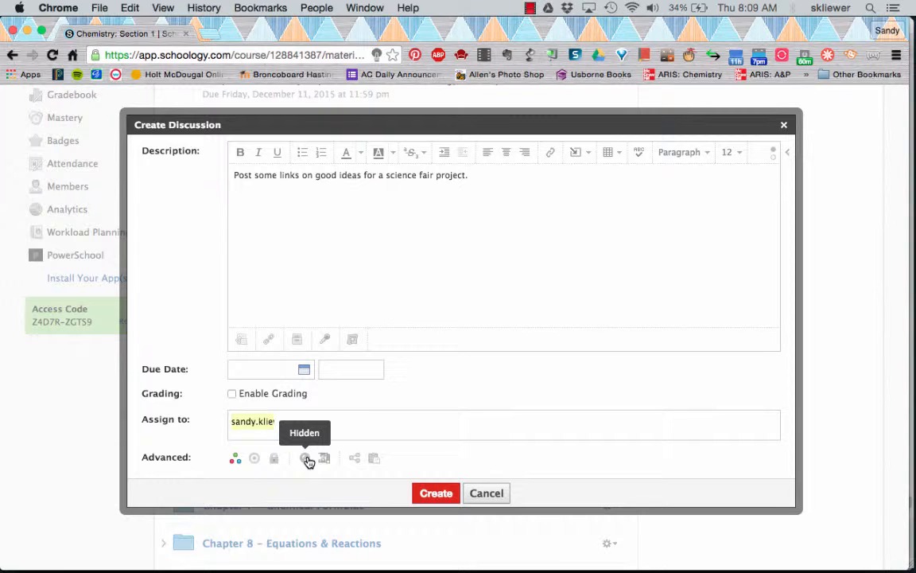
click(307, 459)
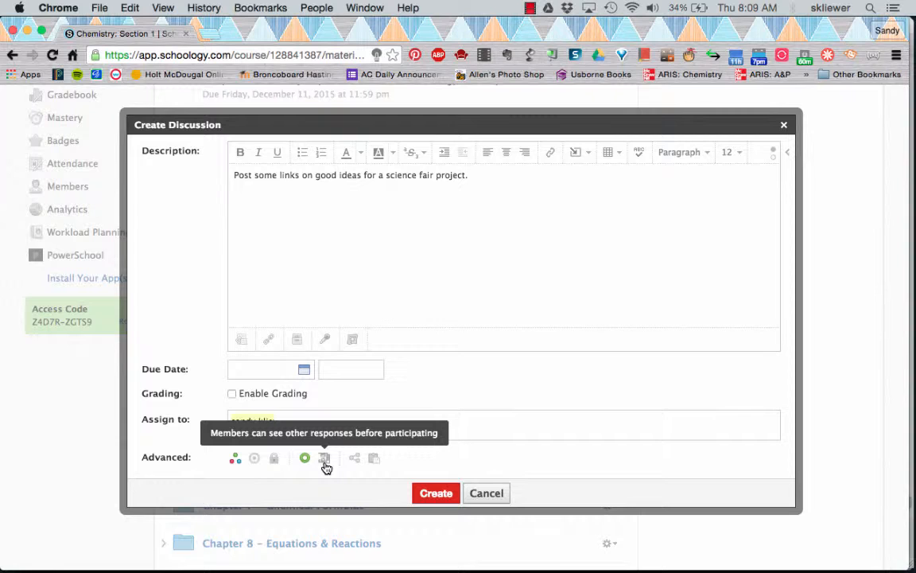
click(324, 461)
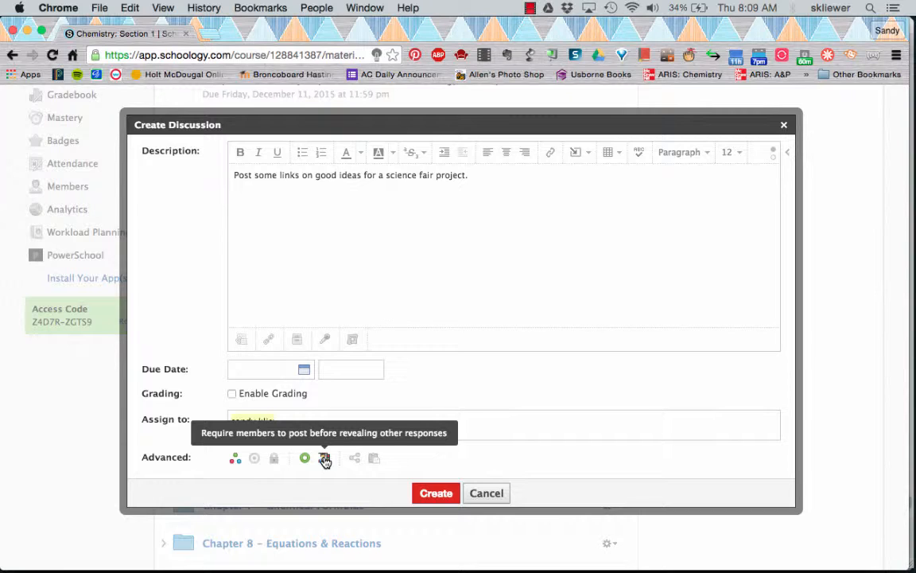
click(325, 460)
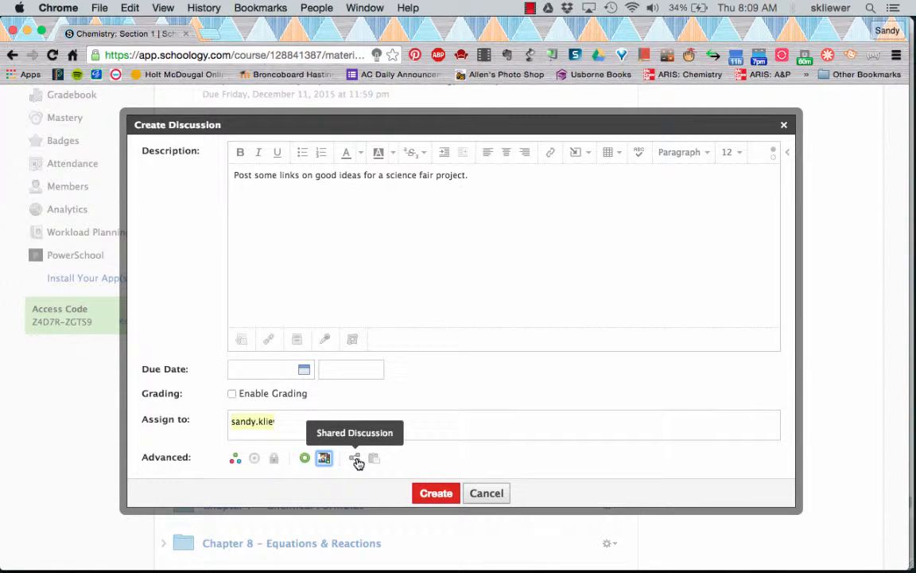
- Review the Copy to Courses and Shared Discussion settings, then close them without sharing
click(357, 462)
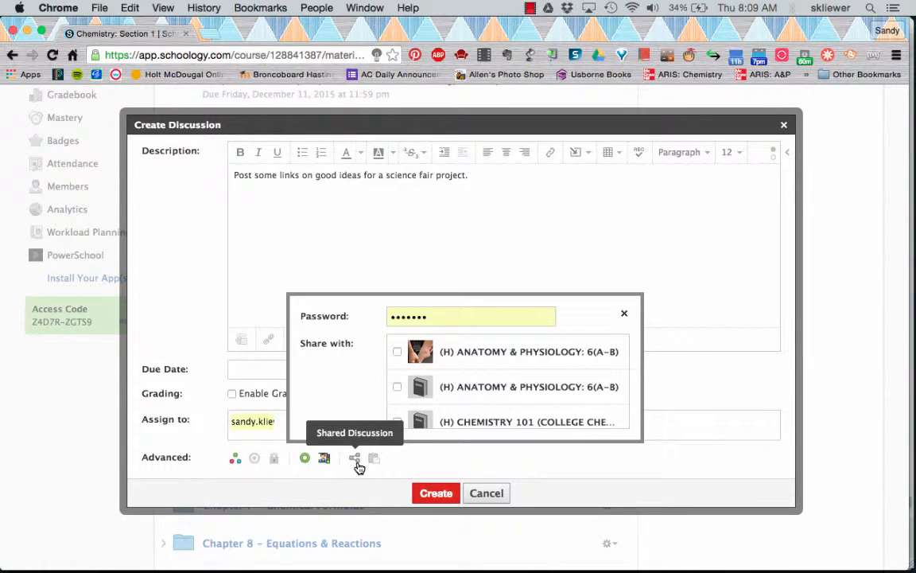
click(357, 463)
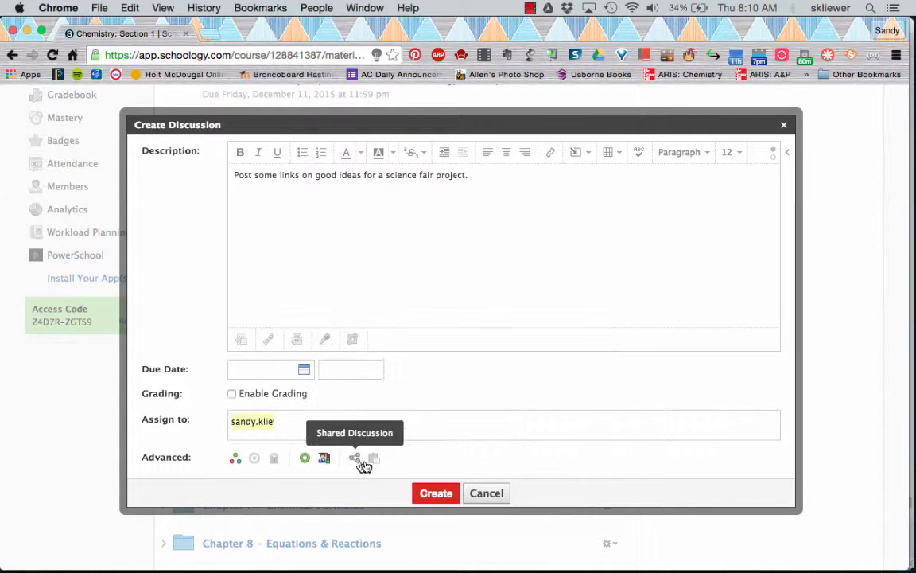
click(372, 463)
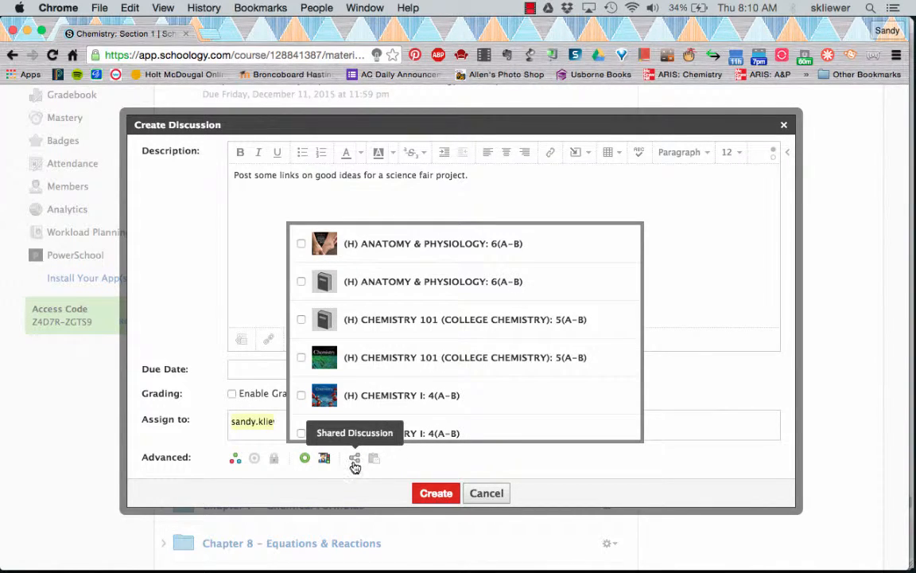
click(355, 462)
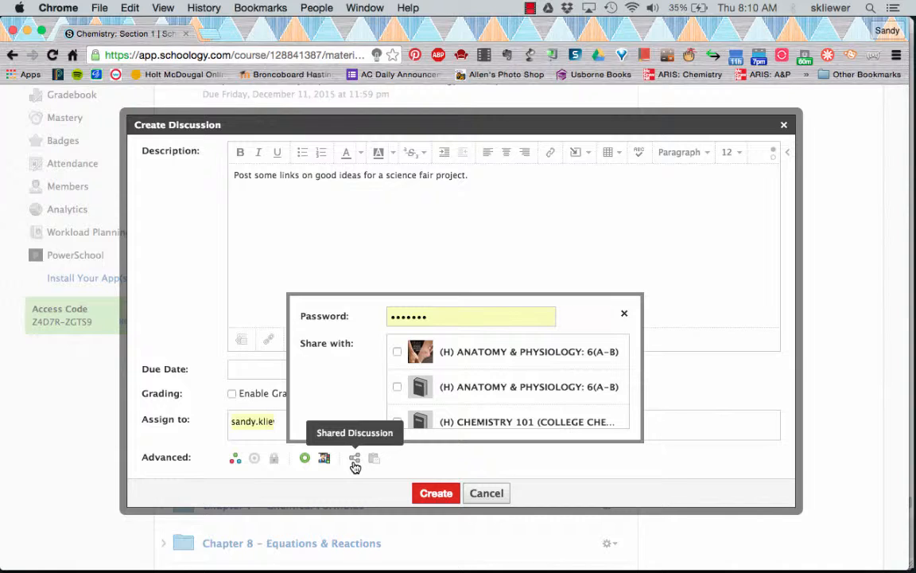
click(469, 460)
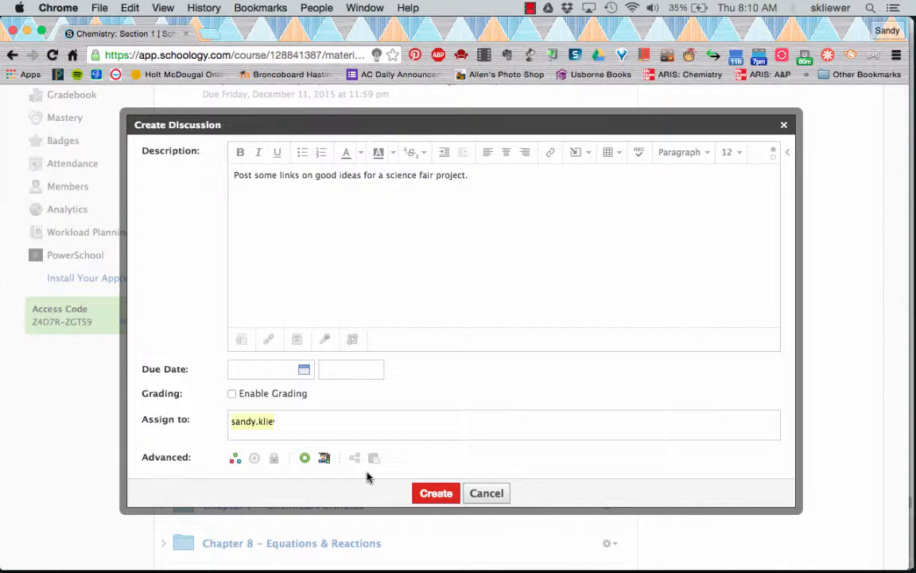
- Enable grading in the Quiz category with the Numeric grading scale
click(232, 394)
scroll(466, 402, down, 3)
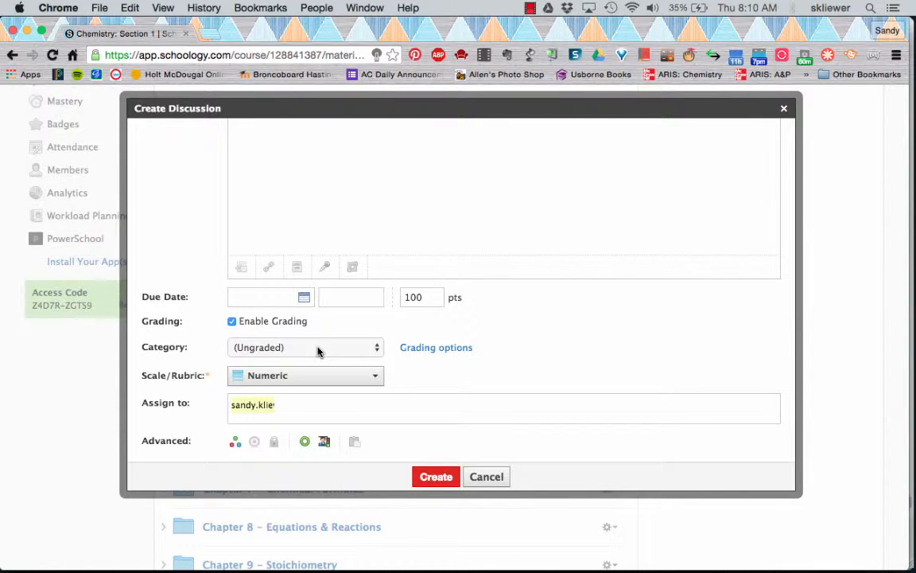
click(319, 350)
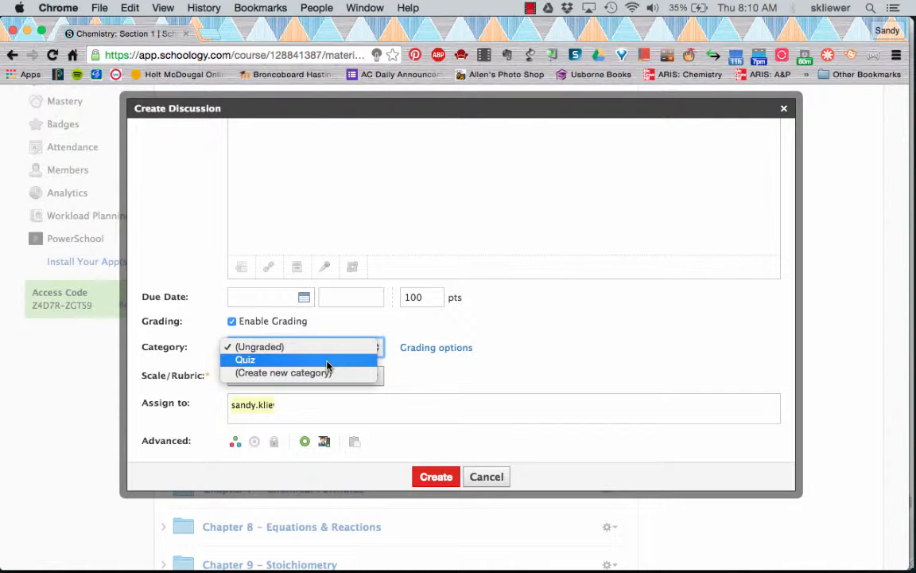
click(327, 363)
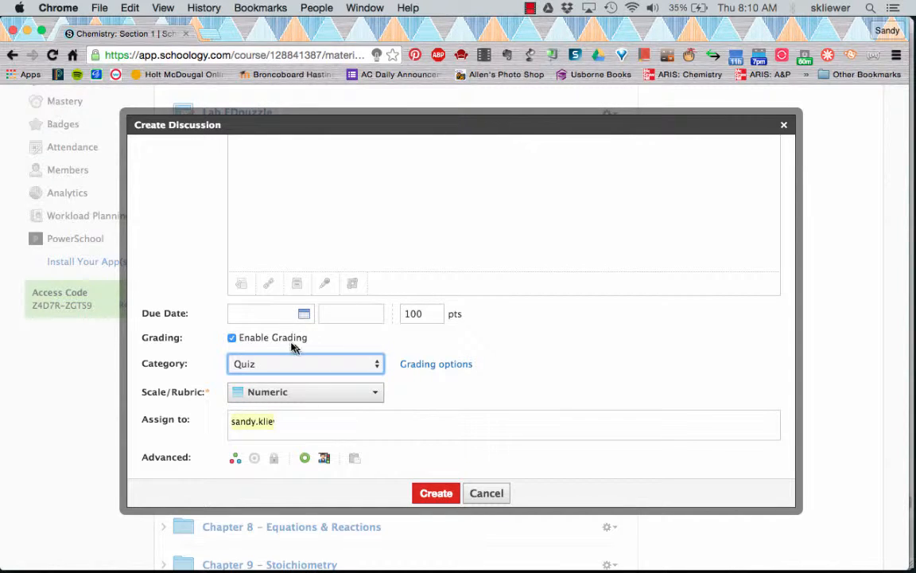
click(264, 393)
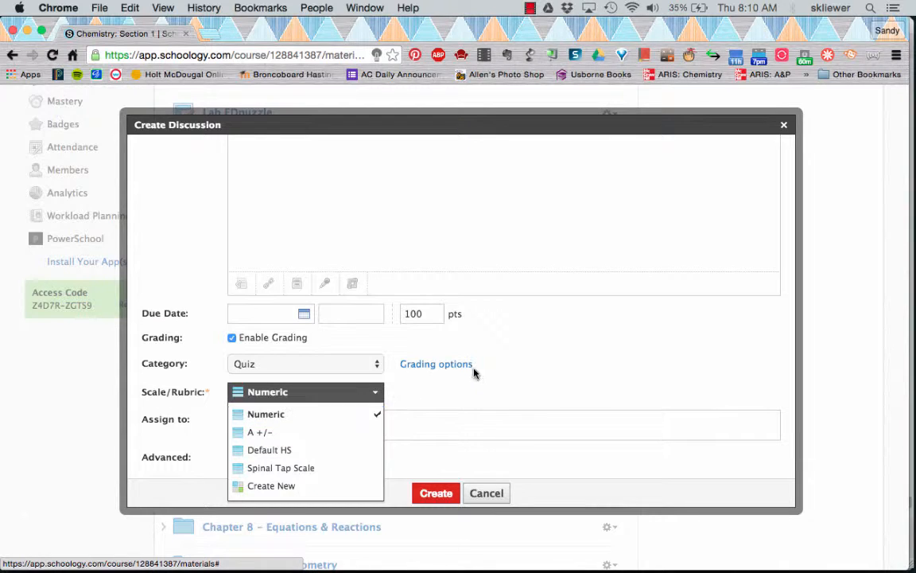
click(519, 374)
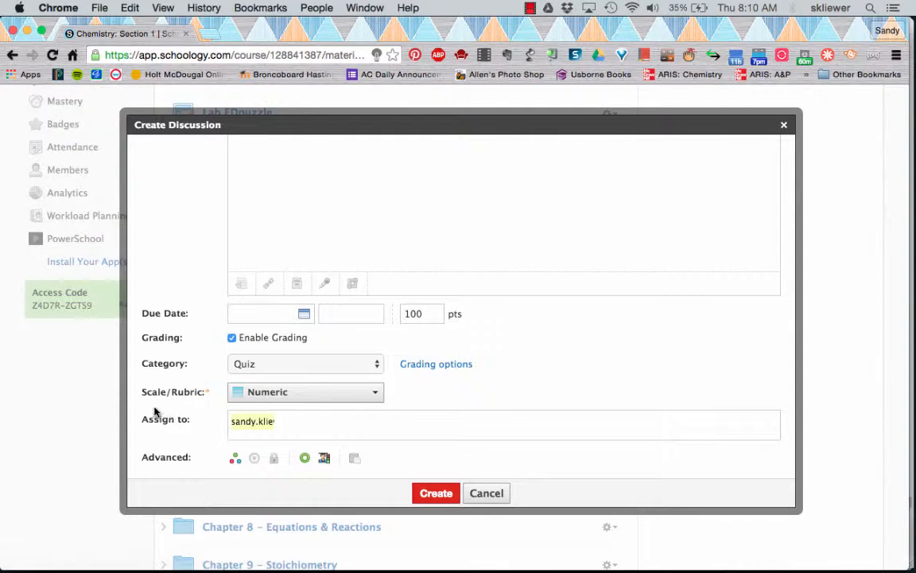
- Set the due date to December 11 with grading on, and create the discussion
click(286, 313)
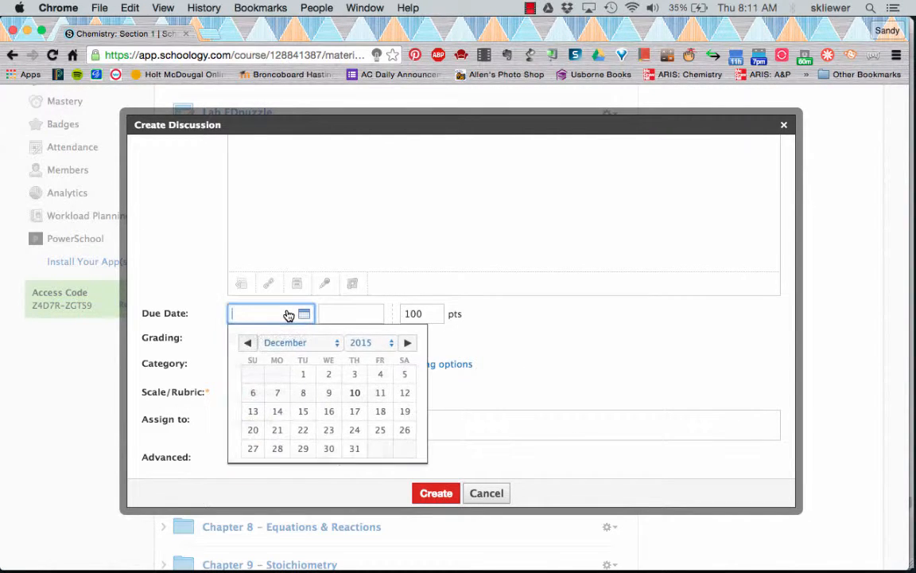
click(531, 336)
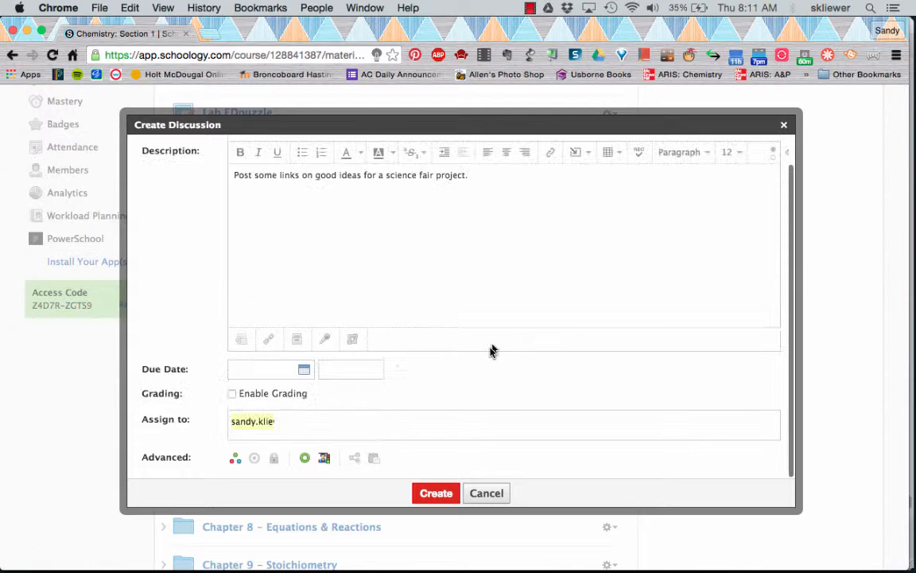
click(231, 394)
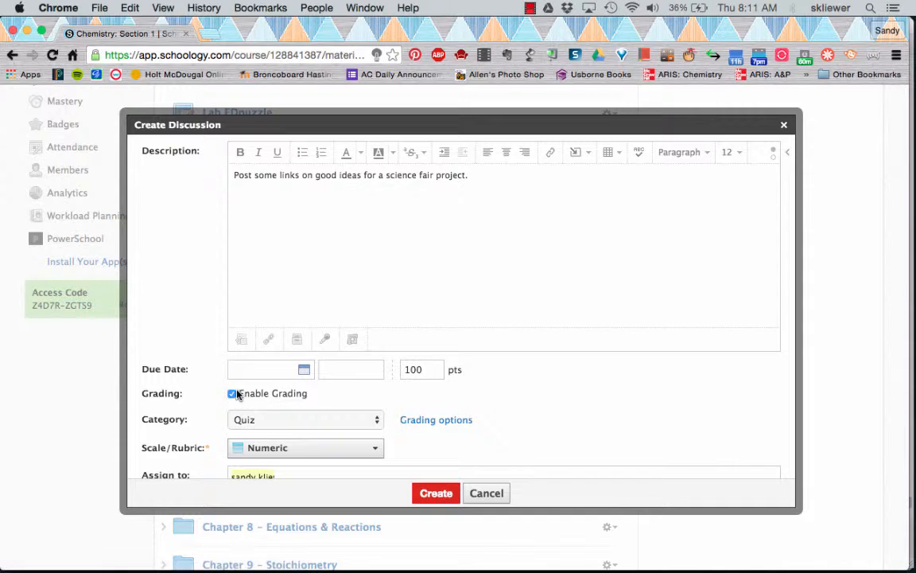
click(303, 371)
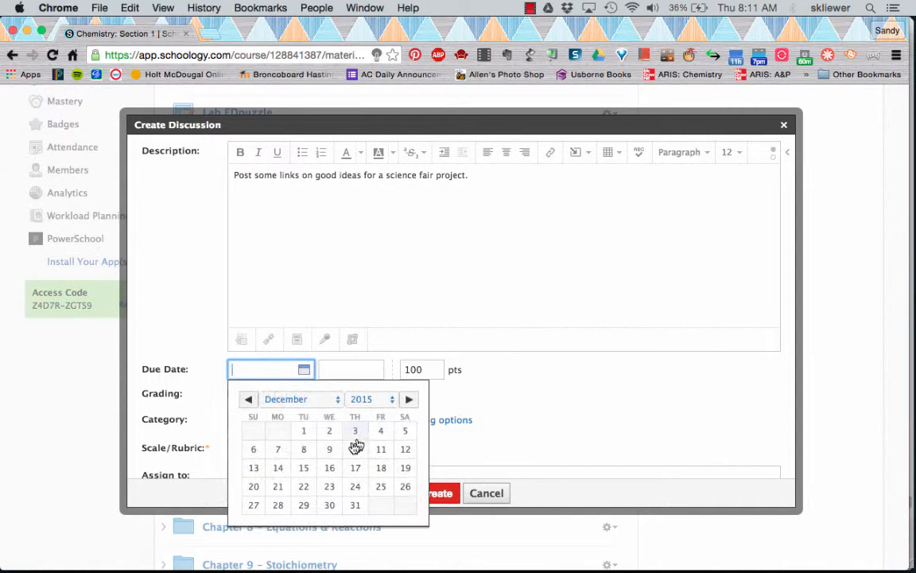
click(382, 450)
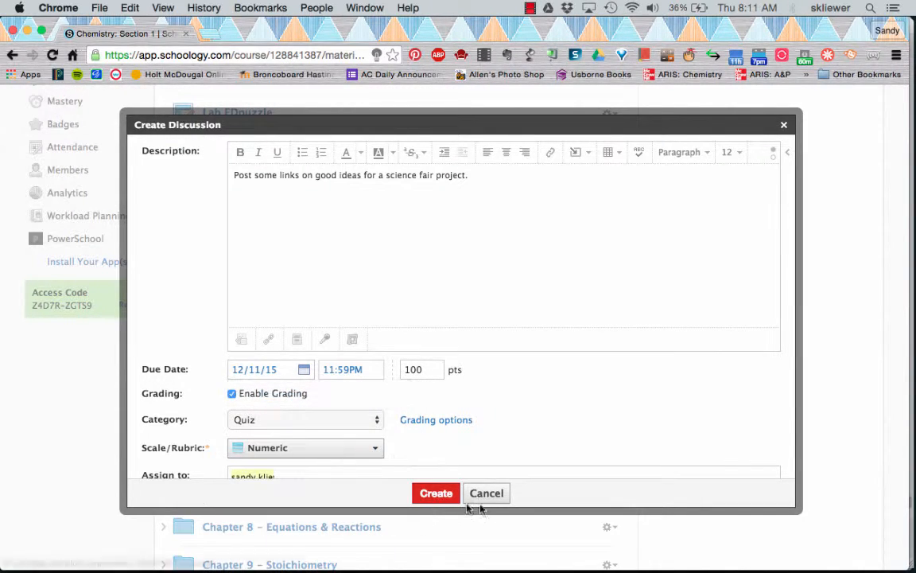
click(438, 493)
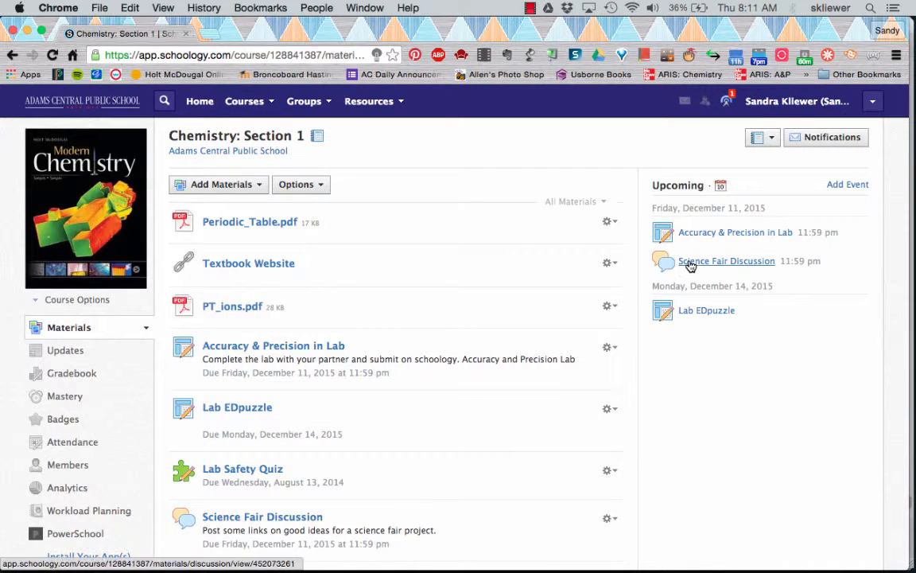
- Open Science Fair Discussion from the Upcoming list on the materials page
click(690, 267)
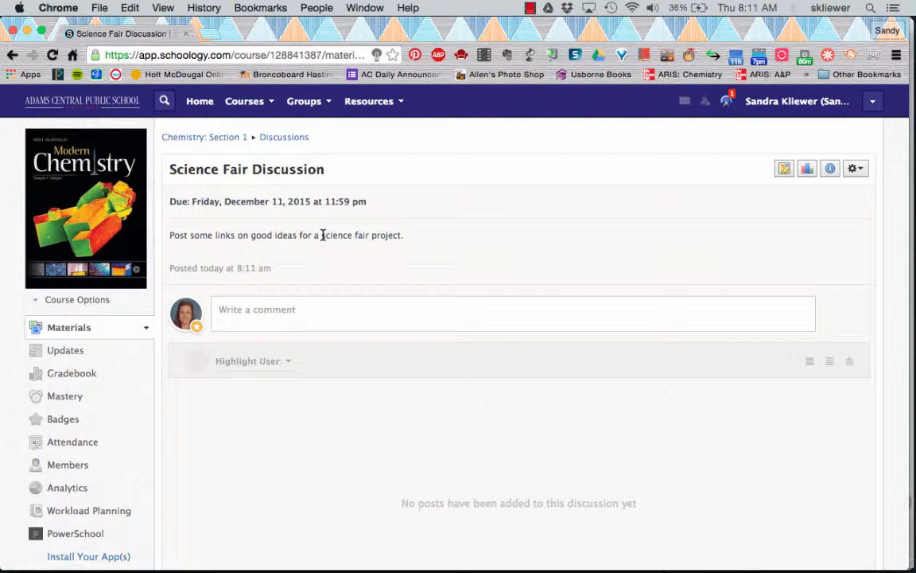
- Post the reply 'I think testing reaction time is a good science project.'
click(248, 312)
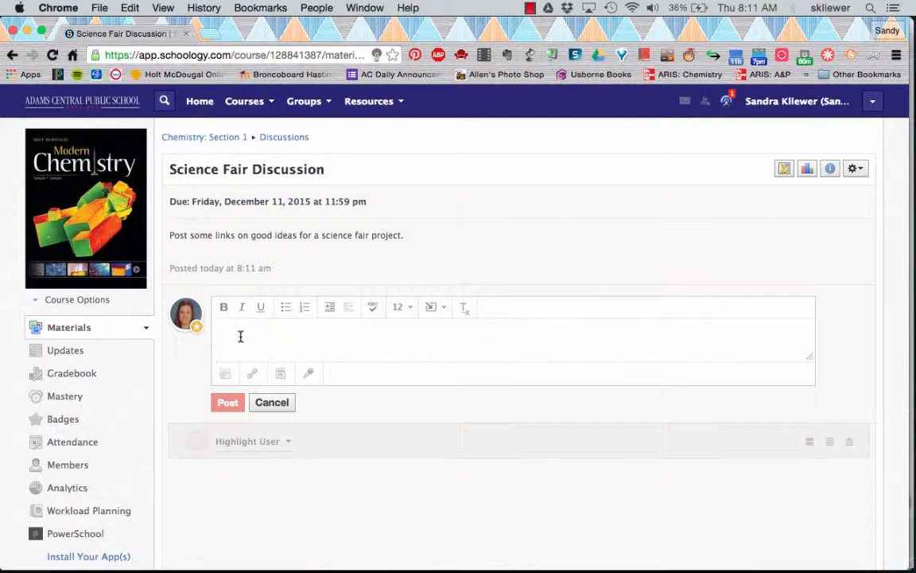
text(fjd)
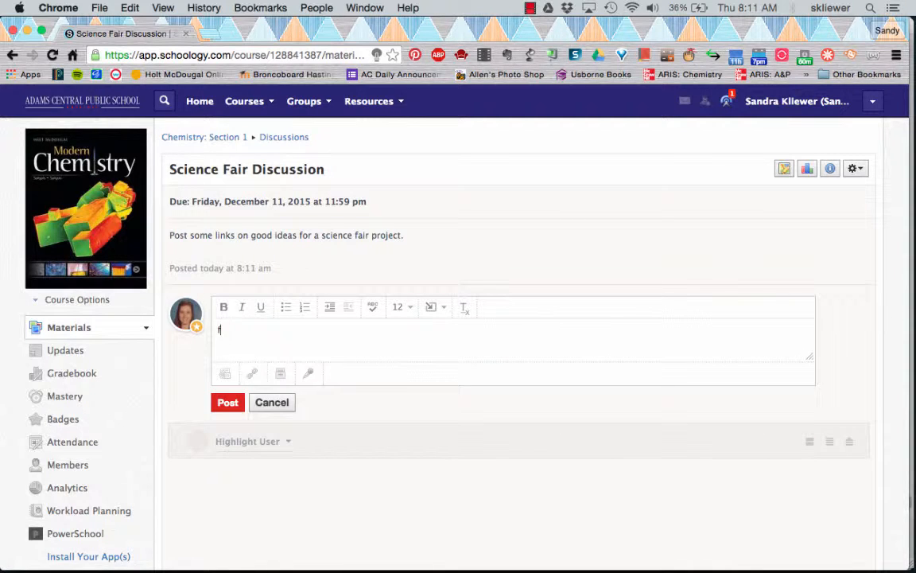
key(BackSpace)
text(I think testing reaction time is a good)
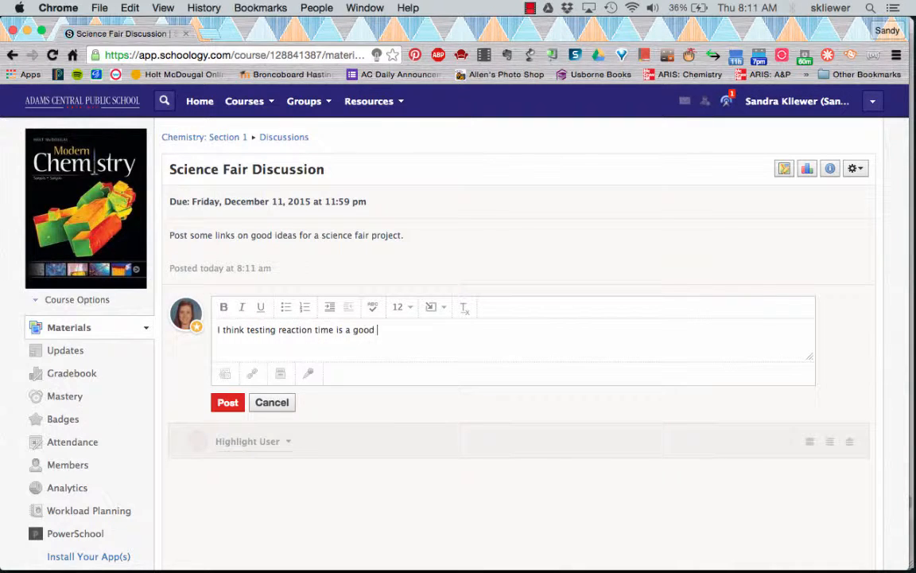
text( science project.)
click(226, 402)
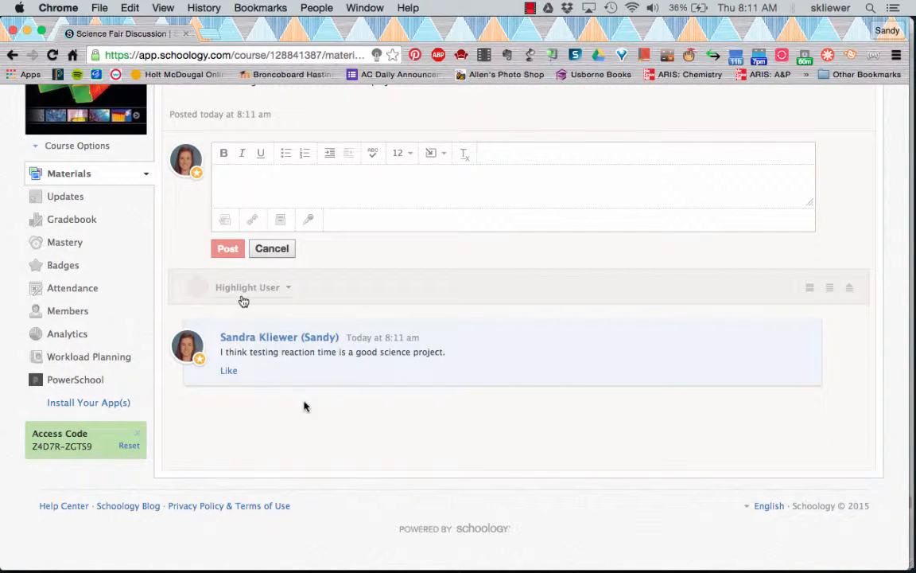
mouse_move(322, 570)
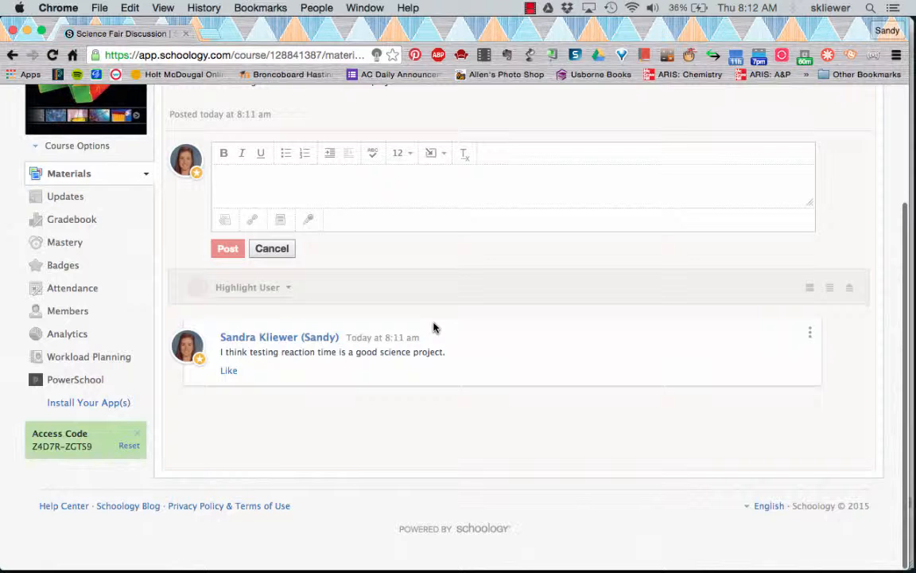
scroll(434, 328, up, 4)
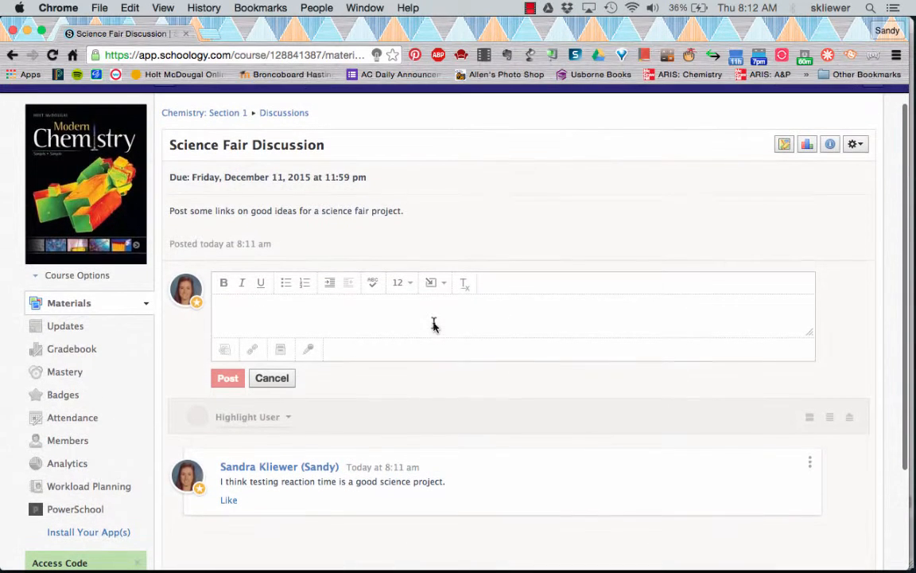